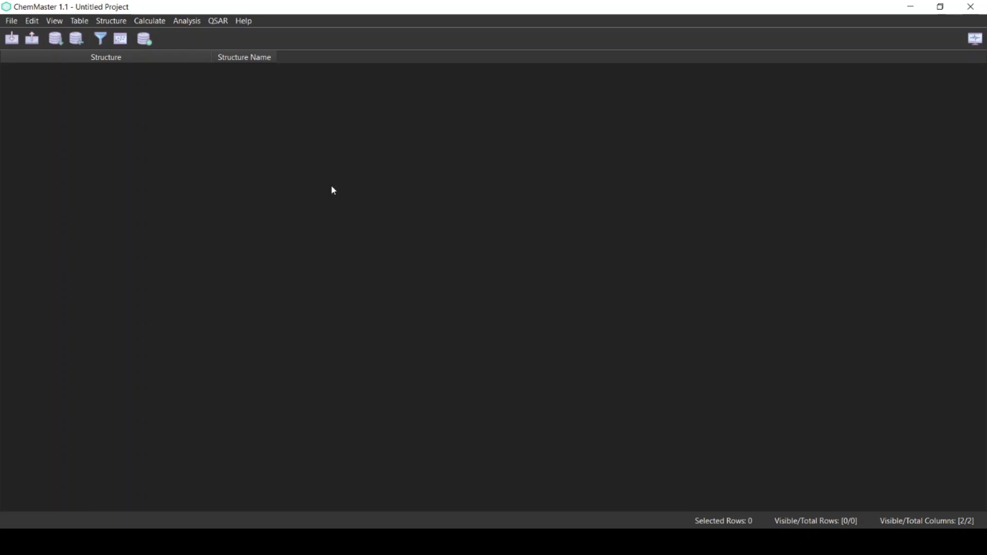
Import the M2 Dataset structure file from the QSAR-Tutorial_1 folder.
click(12, 21)
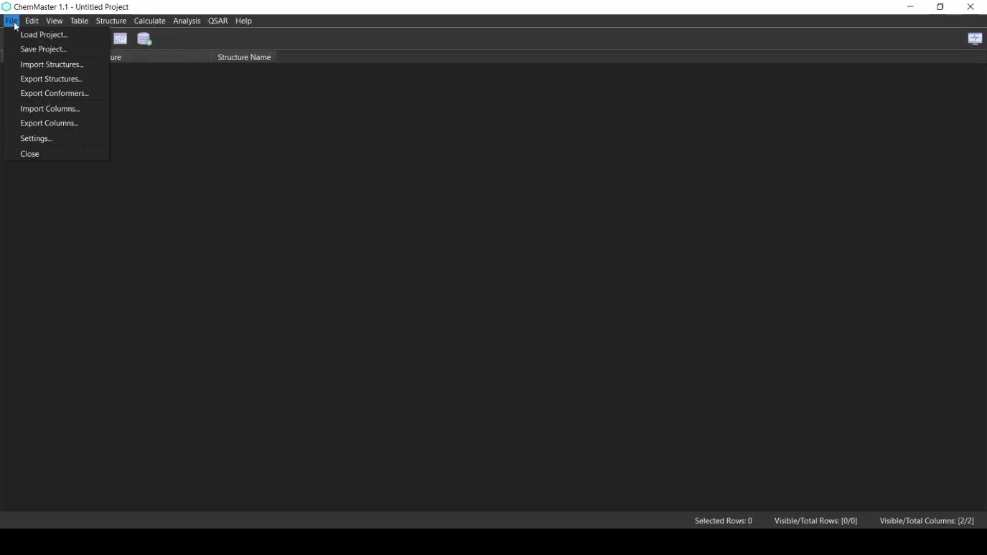
click(83, 65)
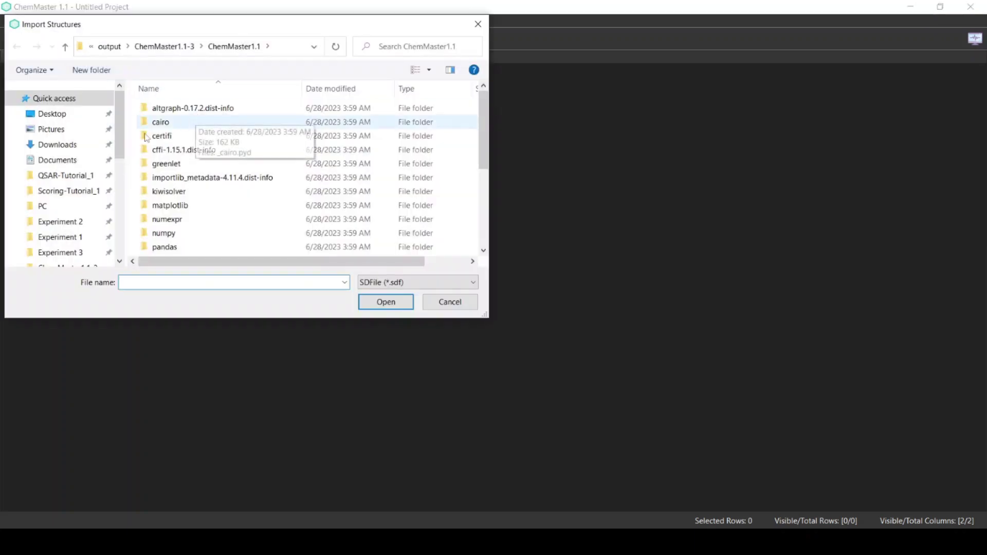
click(66, 180)
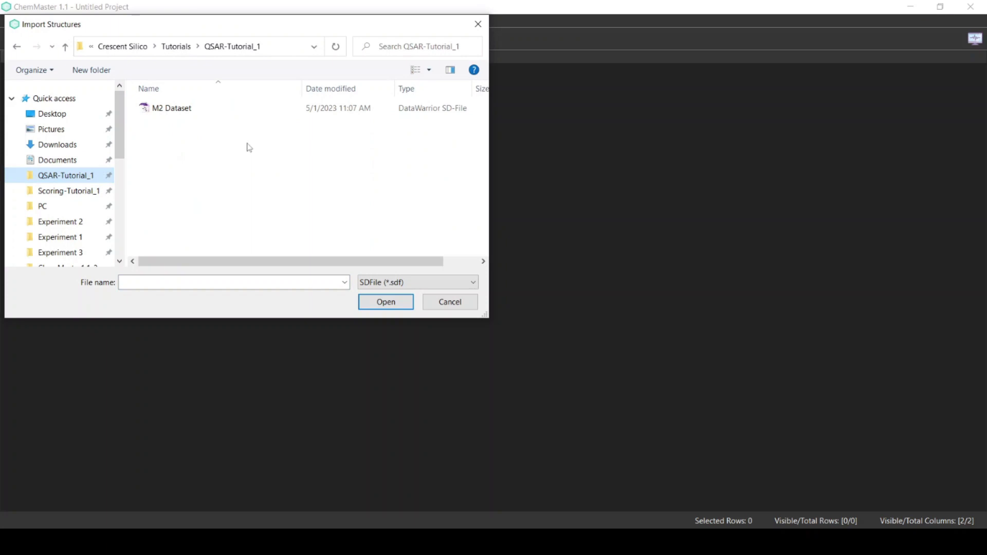
click(227, 111)
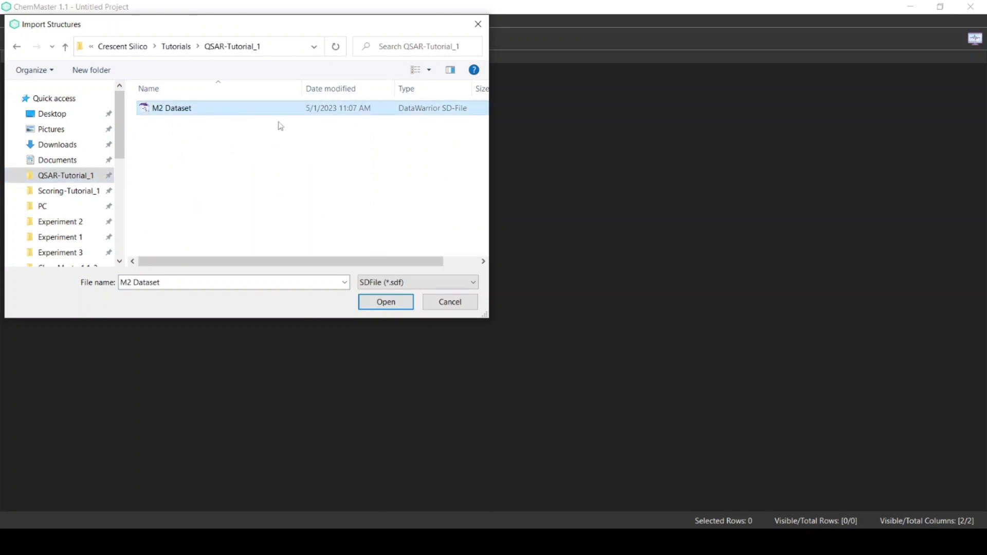
click(386, 303)
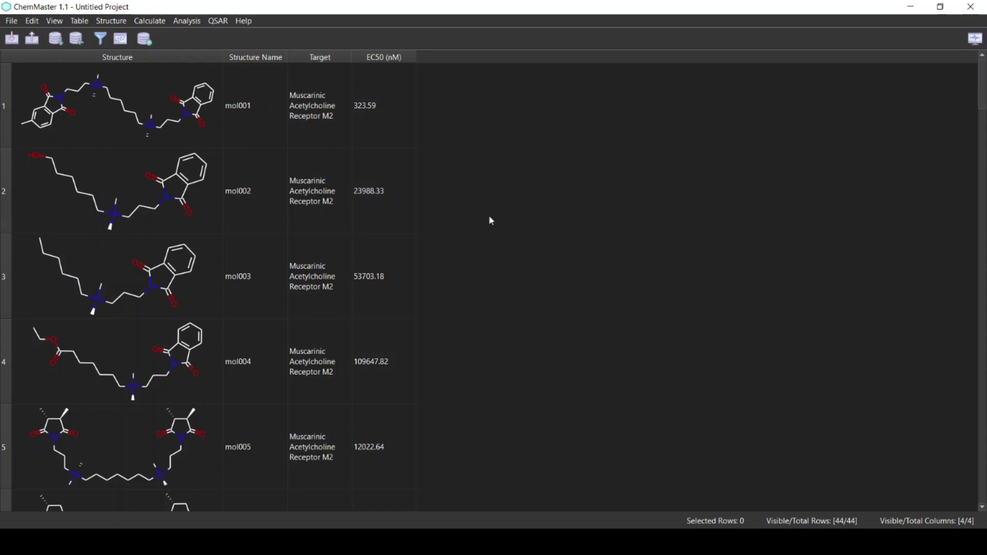
Scroll through the 44 imported M2 compounds to review their targets and EC50 values.
mouse_move(982, 98)
mouse_down()
mouse_move(985, 494)
mouse_move(985, 100)
mouse_up()
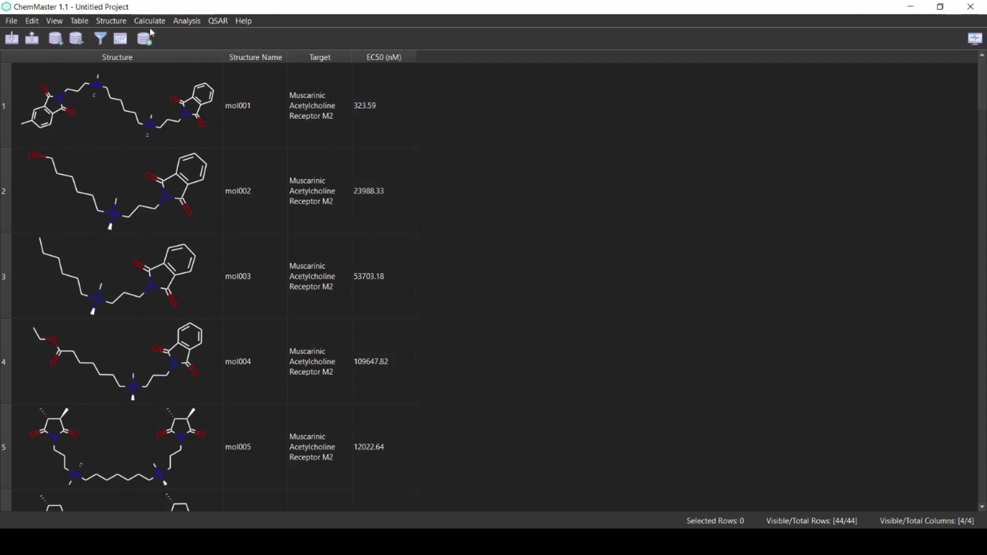
Add a calculated column named pEC50 and begin its formula with '- log10 ('.
click(78, 22)
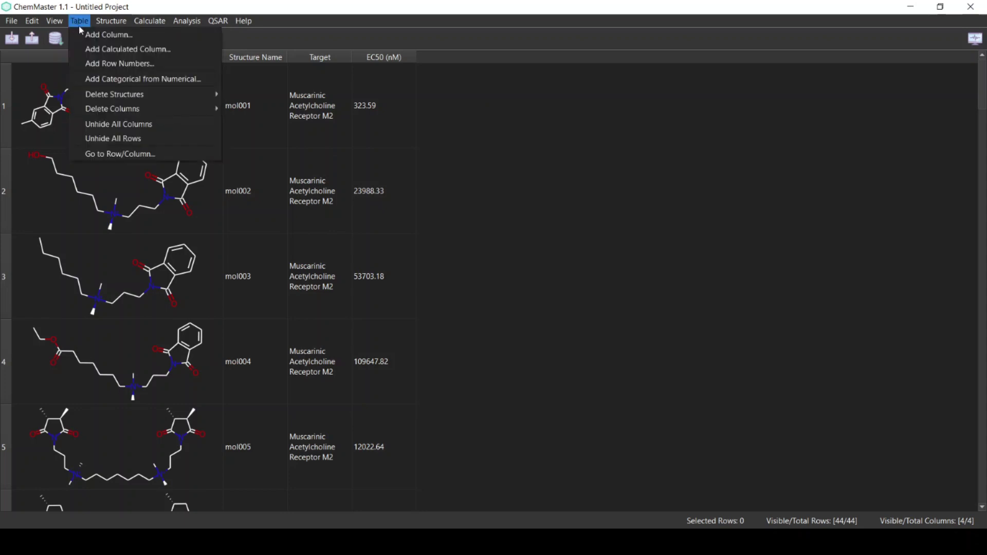
click(101, 50)
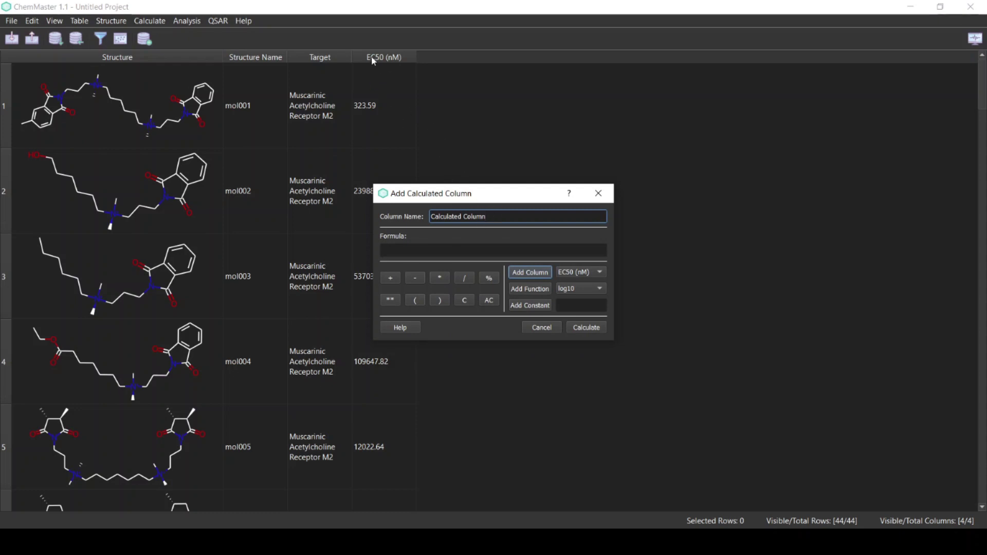
drag(511, 216, 418, 217)
text(pEC50)
click(414, 280)
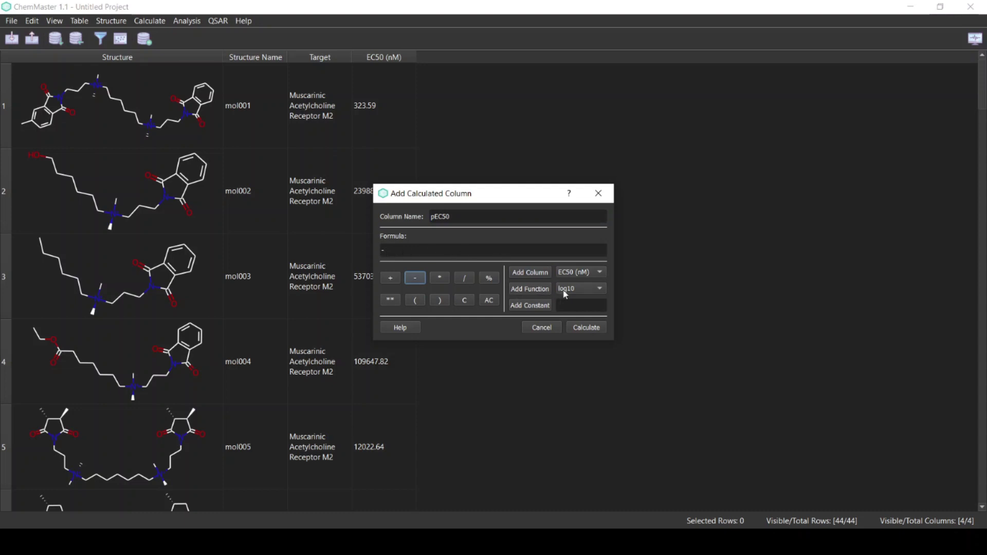
click(517, 293)
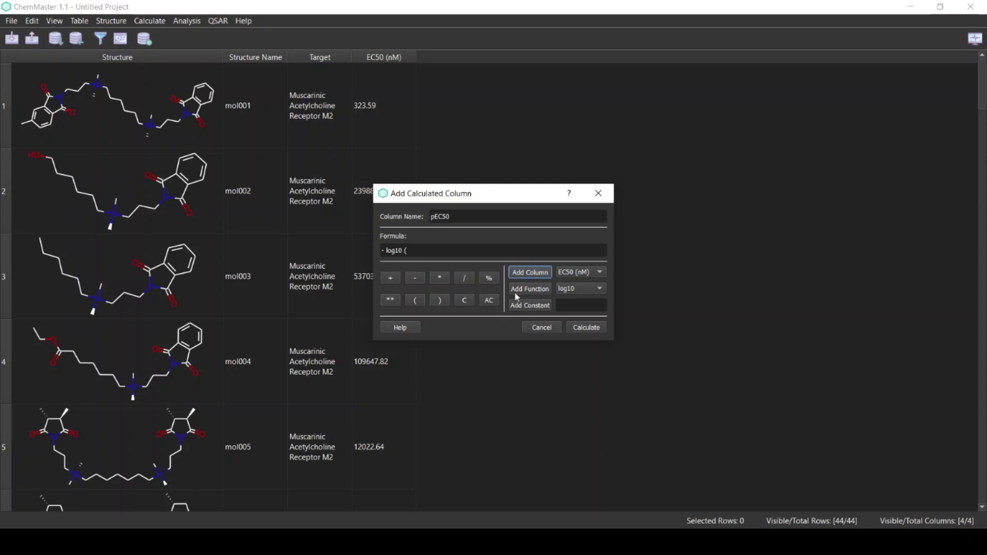
Complete the pEC50 formula as - log10 ( "EC50 (nM)" * 10 ** -9 ).
click(550, 276)
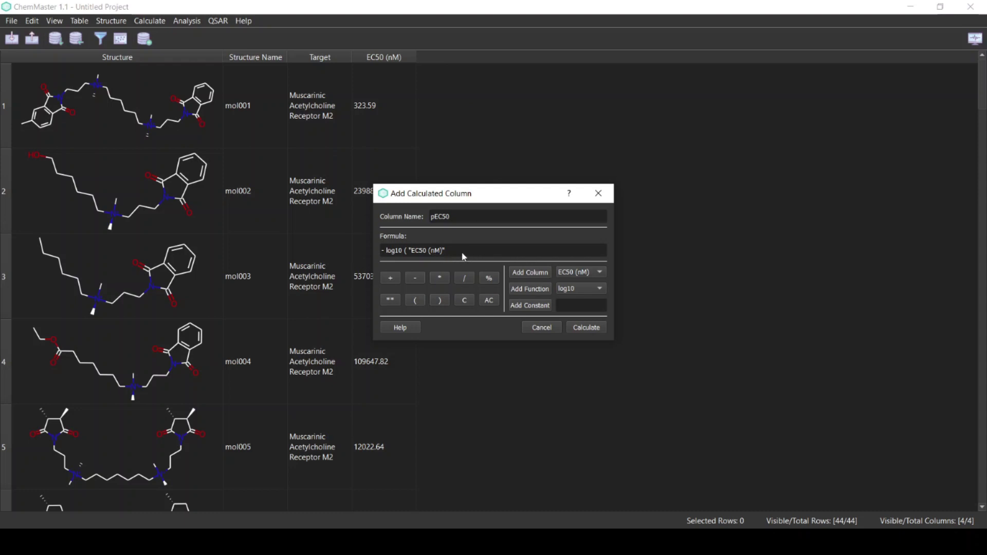
click(438, 277)
click(574, 305)
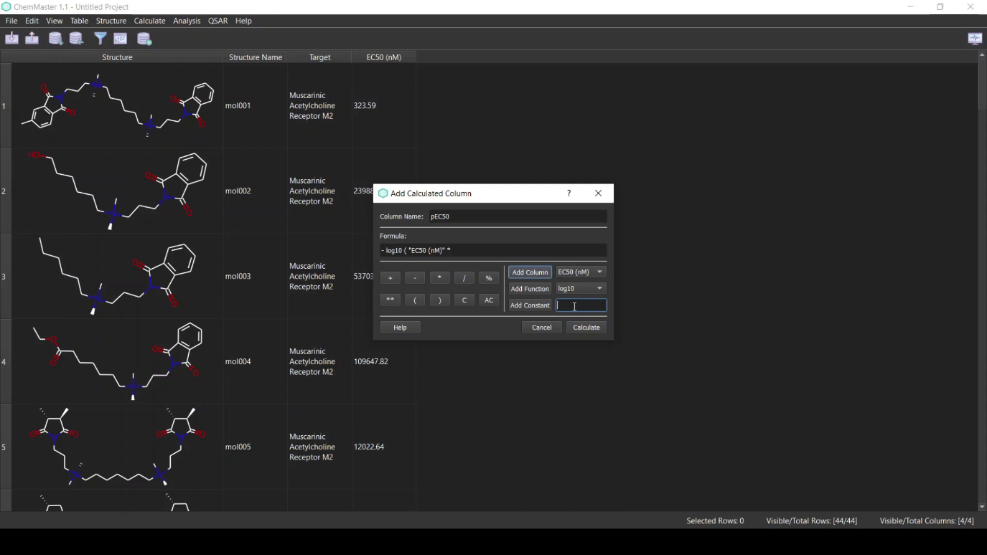
text(10)
click(532, 307)
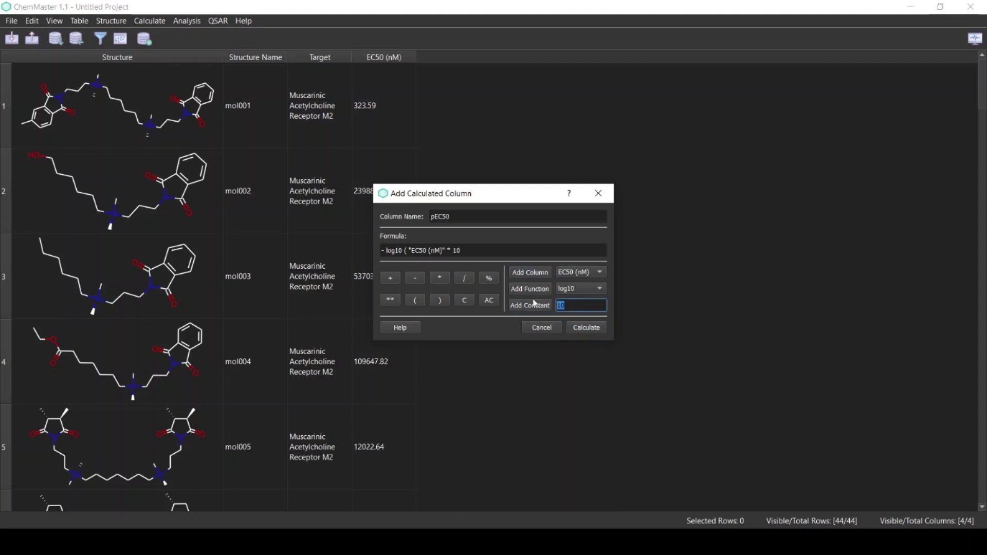
click(391, 300)
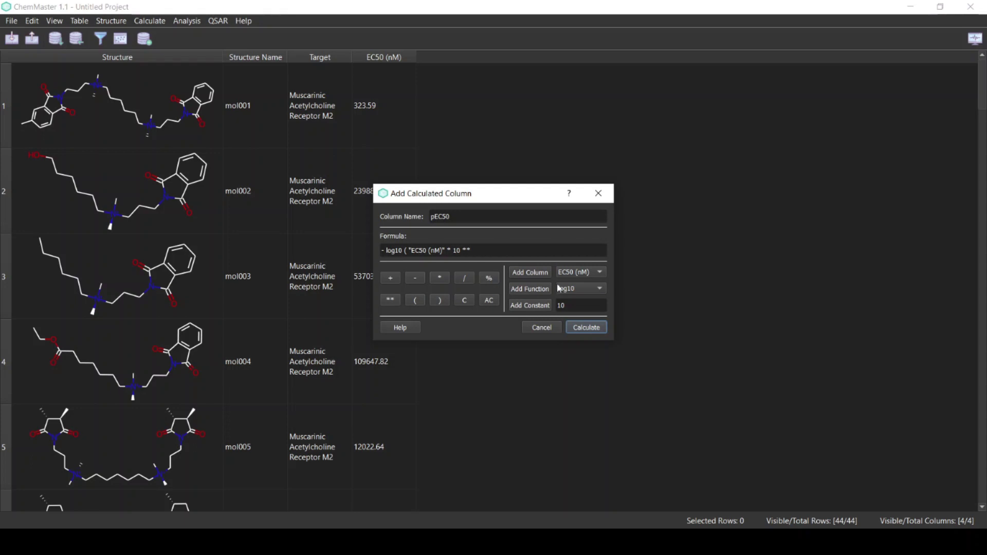
double_click(573, 306)
text(-9)
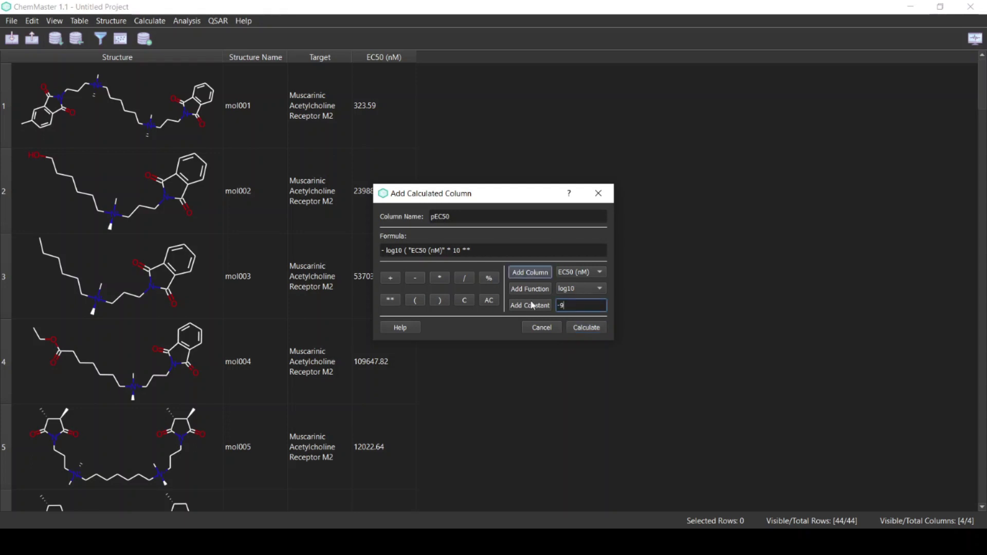
click(531, 306)
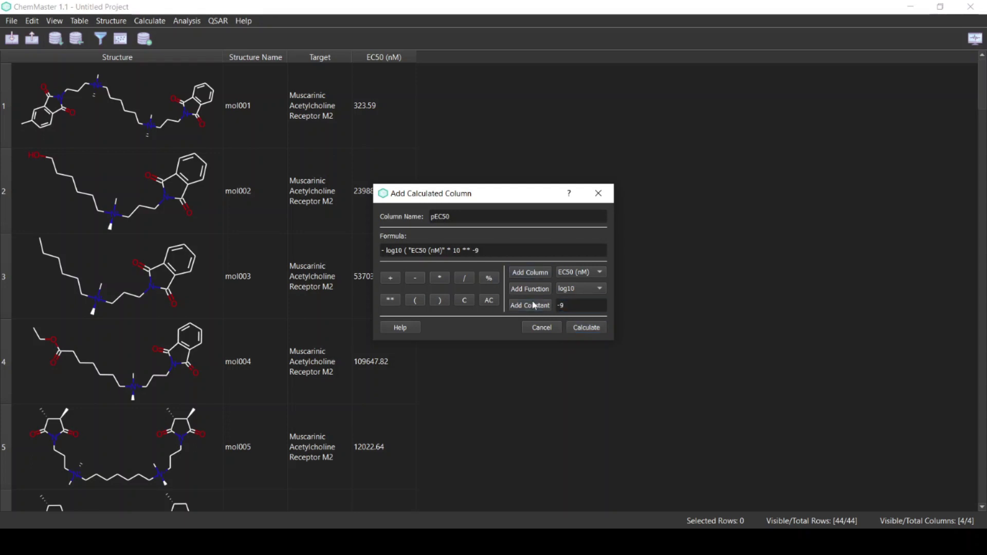
click(440, 301)
Calculate the pEC50 column, giving values such as 6.49 for mol001 and 4.62 for mol002.
click(598, 328)
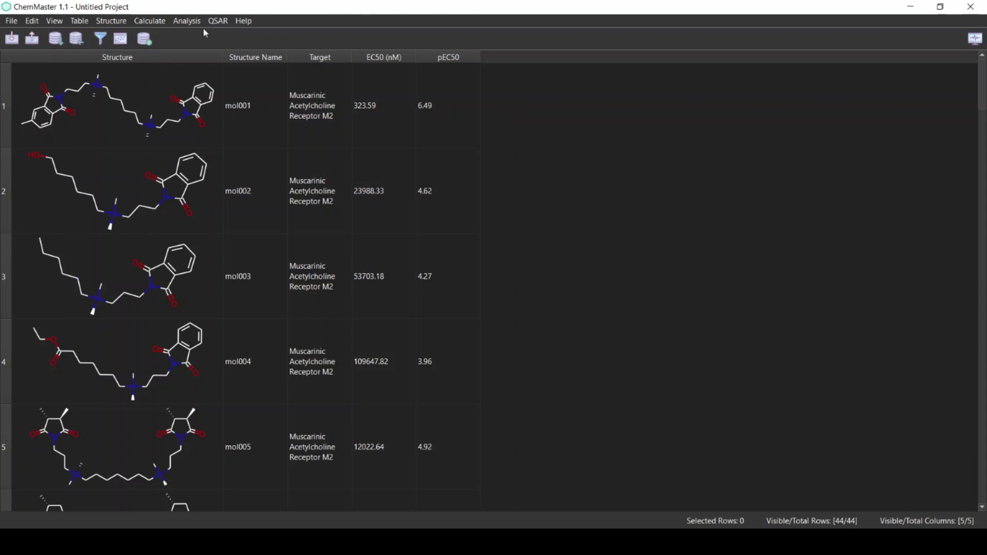
Calculate Molecular Weight, LogP and Rotatable Bonds descriptors for all compounds.
click(144, 22)
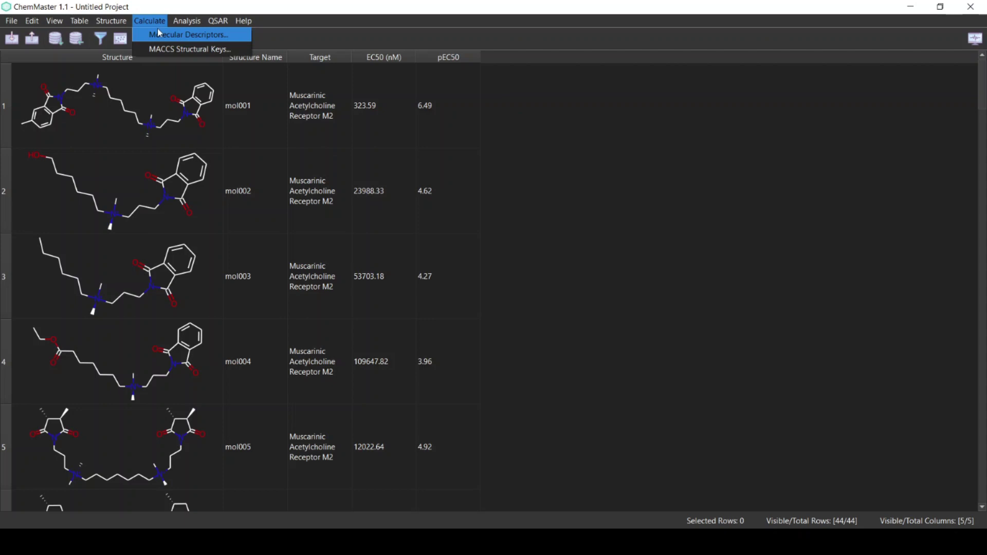
click(157, 33)
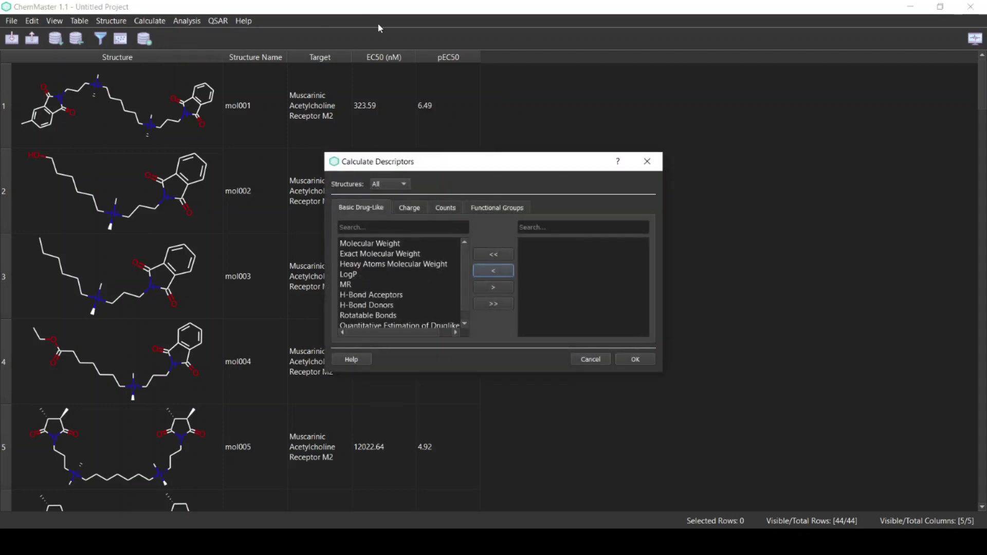
drag(498, 162, 594, 152)
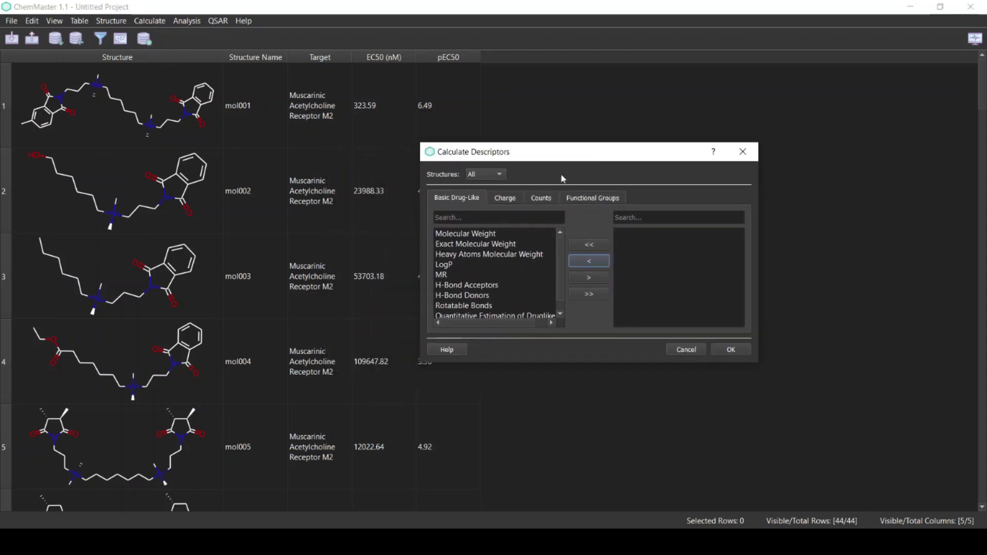
click(515, 233)
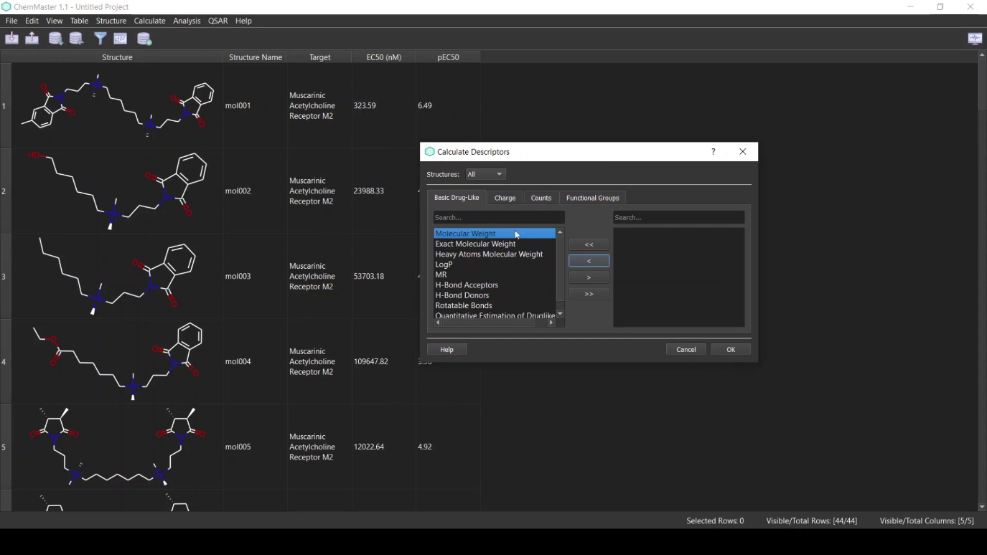
ctrl+click(476, 265)
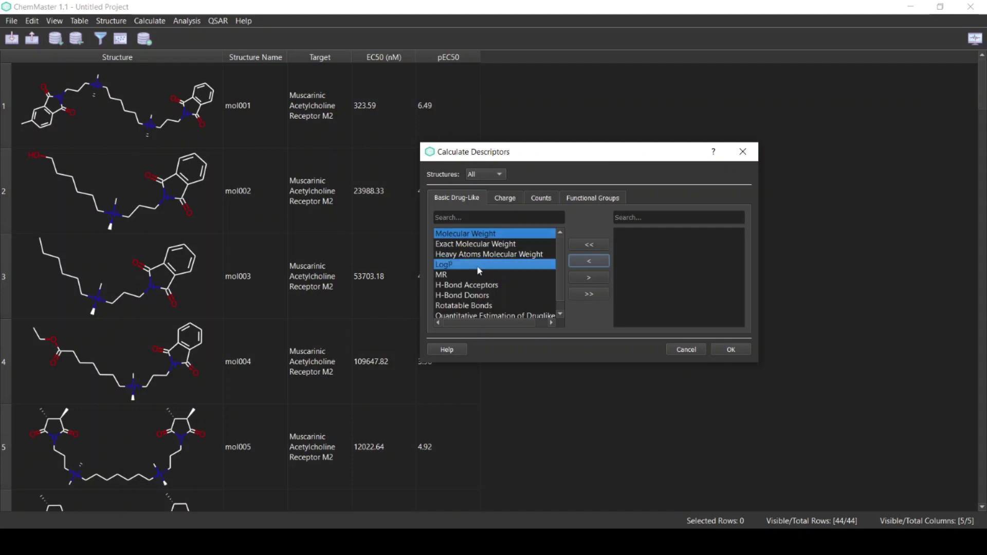
ctrl+click(489, 308)
click(597, 279)
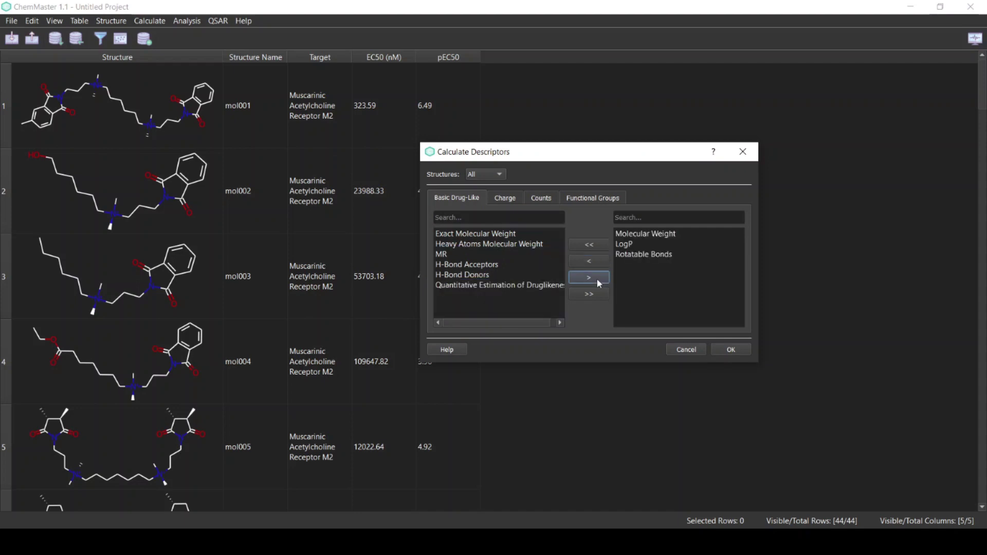
click(734, 350)
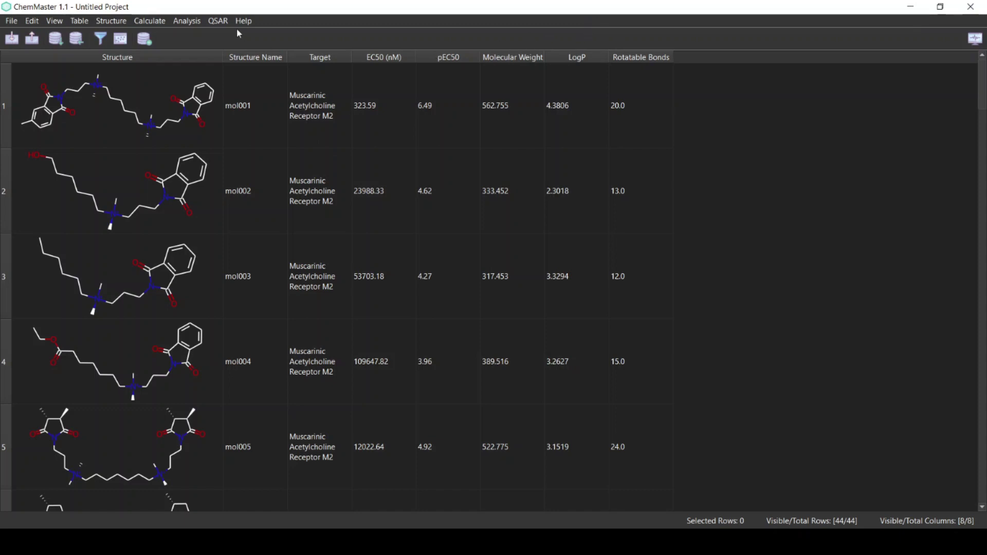
Split the data into Training and Test sets with Kennard-Stone (75%) on the three descriptors.
click(220, 21)
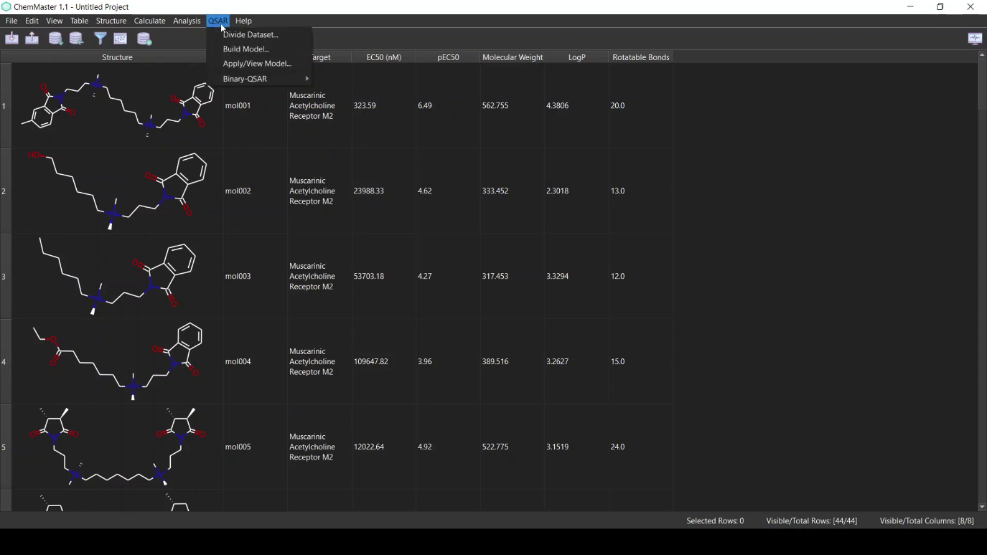
click(266, 40)
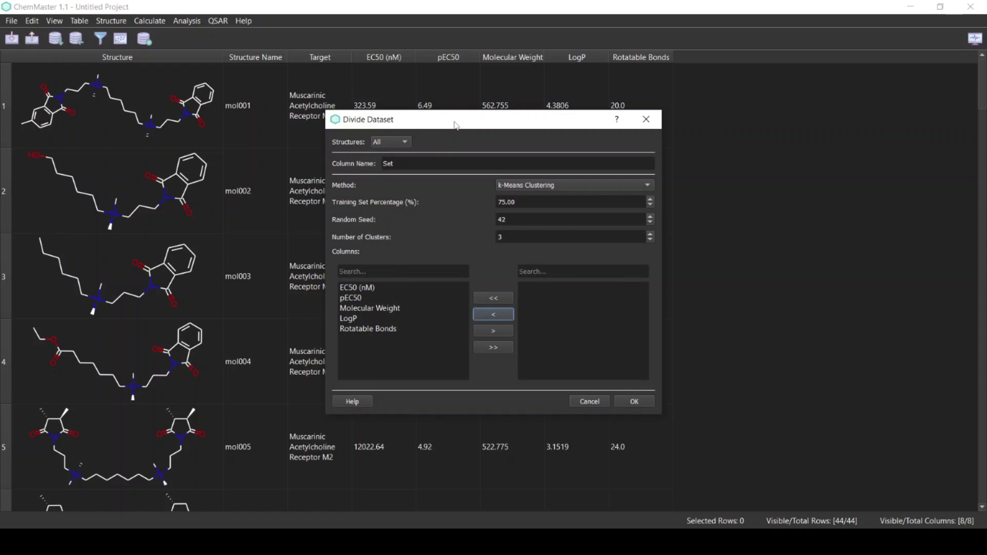
click(542, 186)
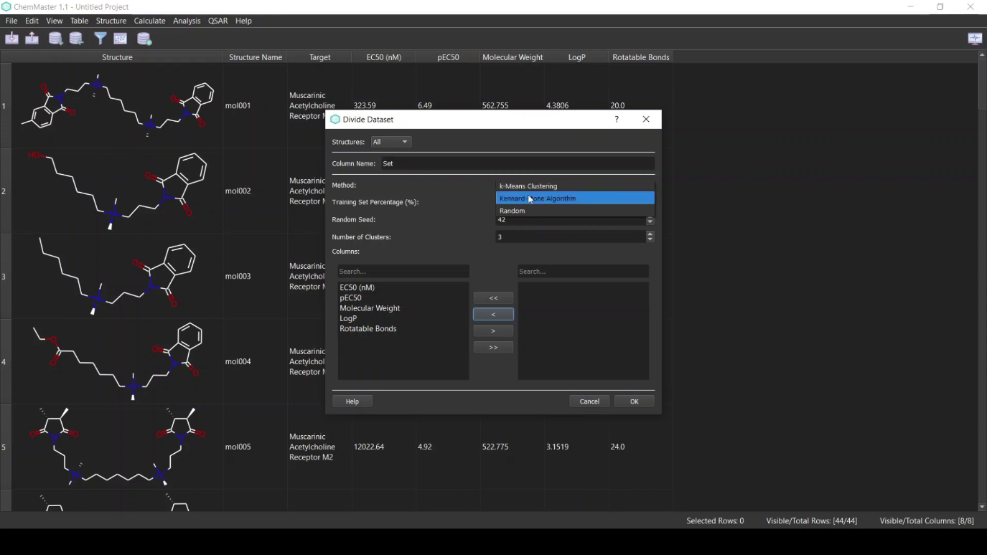
click(530, 199)
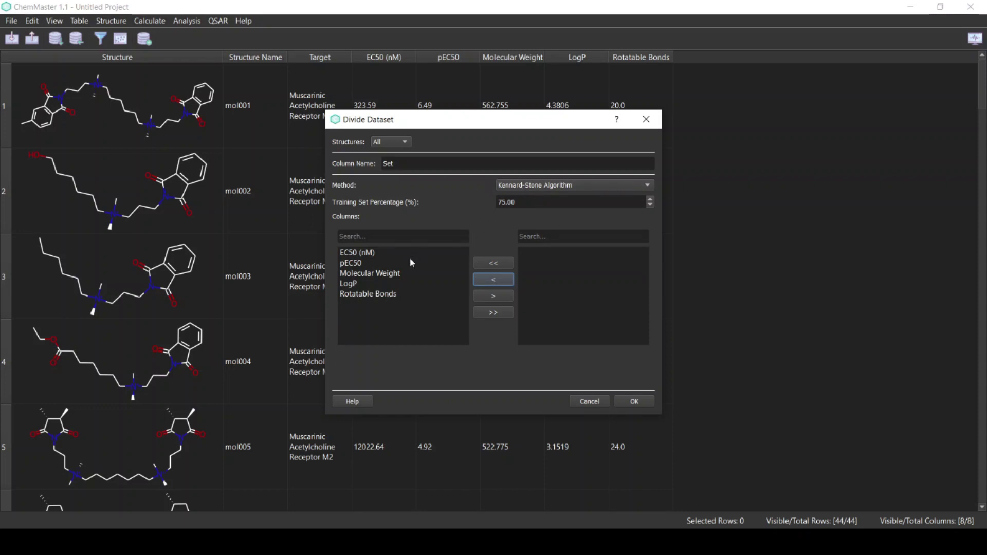
drag(399, 273, 402, 292)
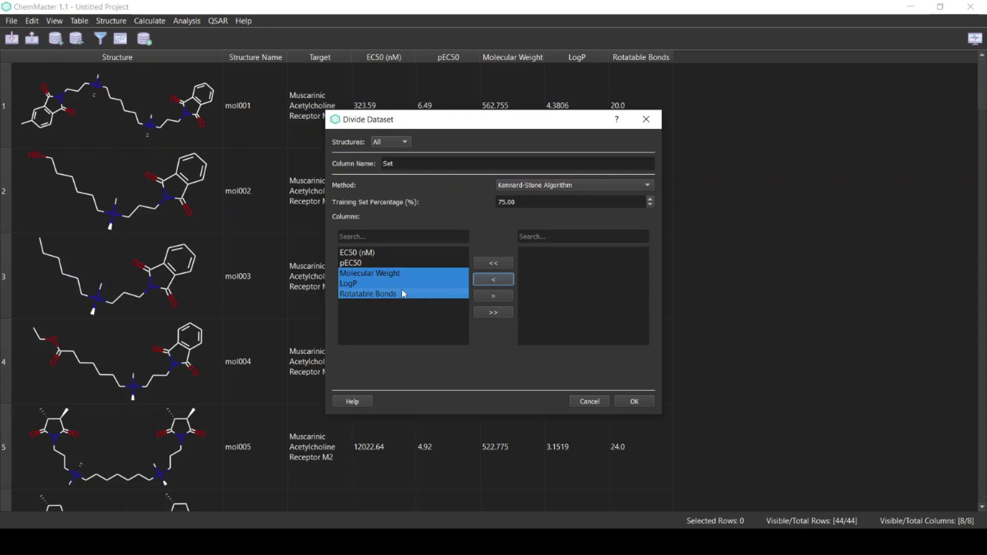
click(501, 300)
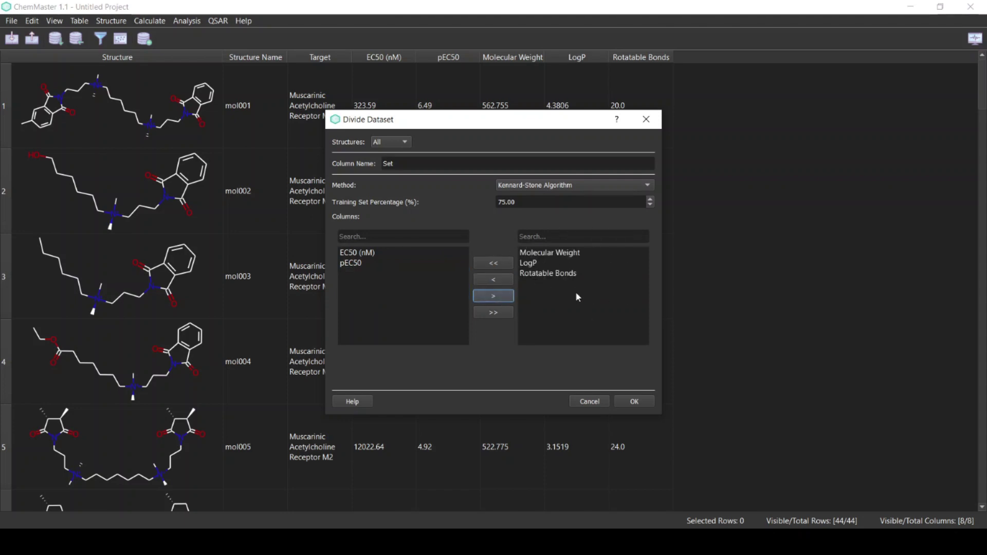
click(644, 403)
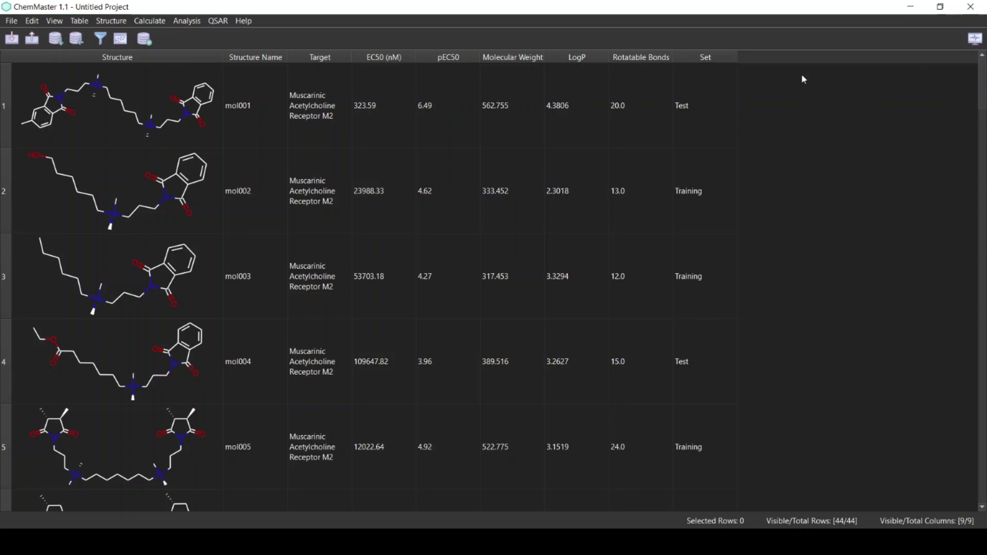
scroll(725, 240, down, 4)
scroll(725, 239, up, 4)
Set up a QSAR model with pEC50 as Y and Molecular Weight, LogP, Rotatable Bonds as X.
click(216, 21)
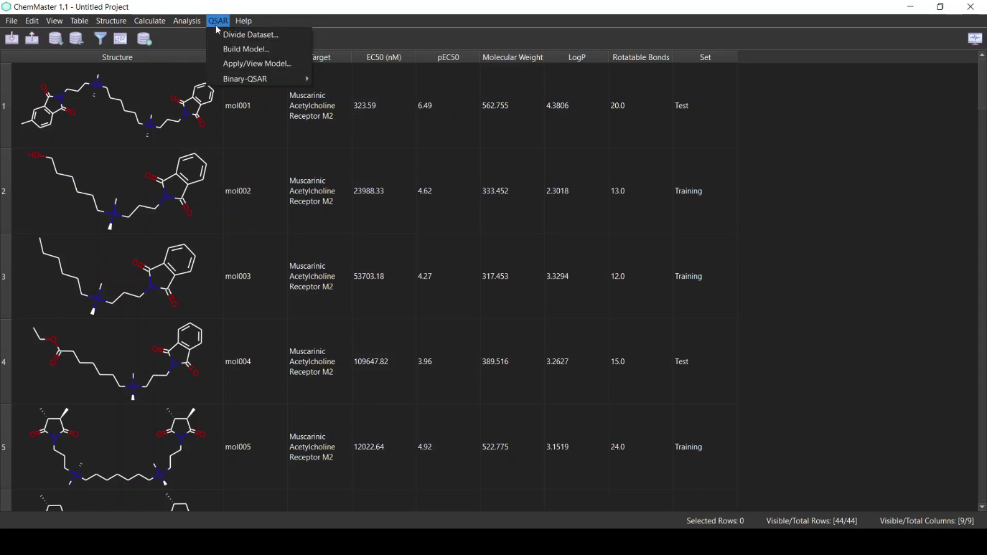
click(246, 51)
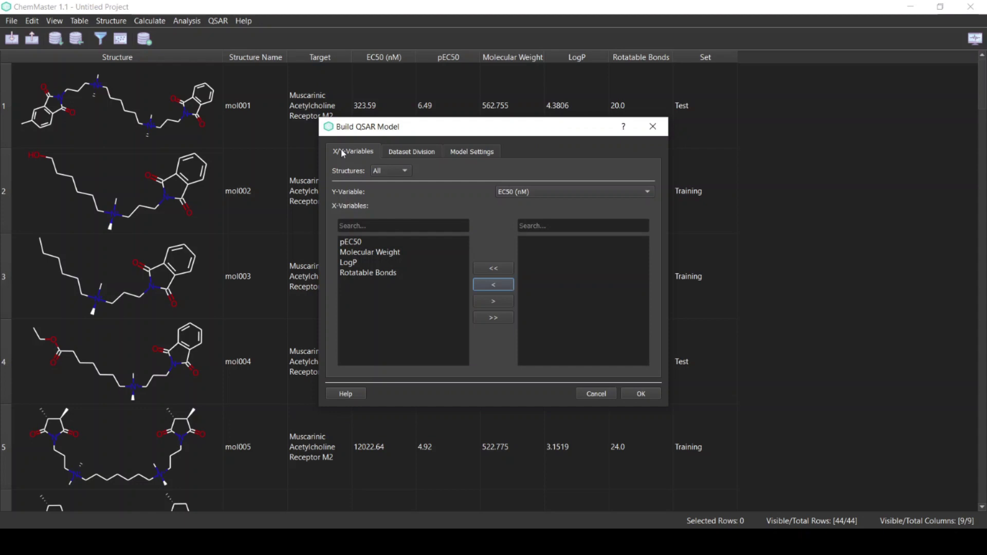
click(547, 196)
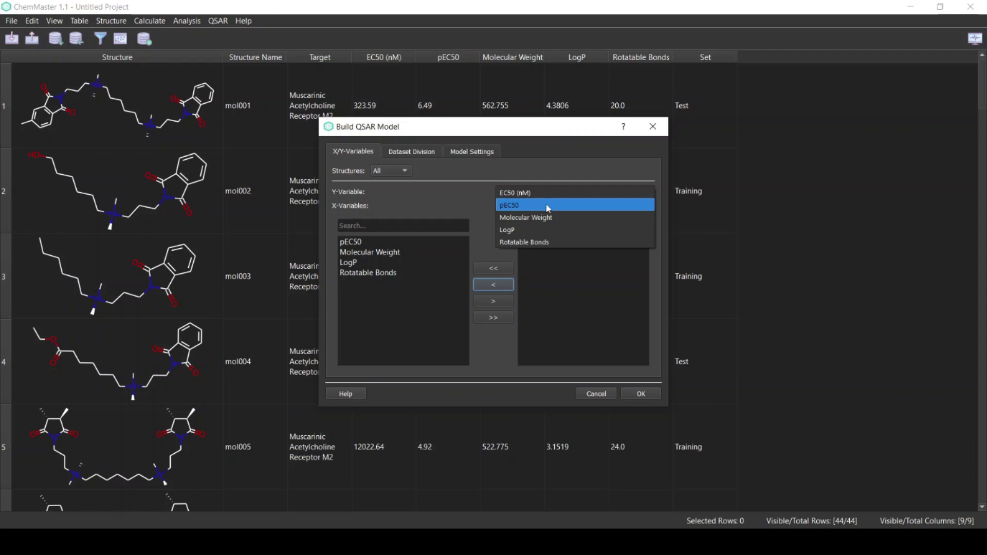
click(547, 205)
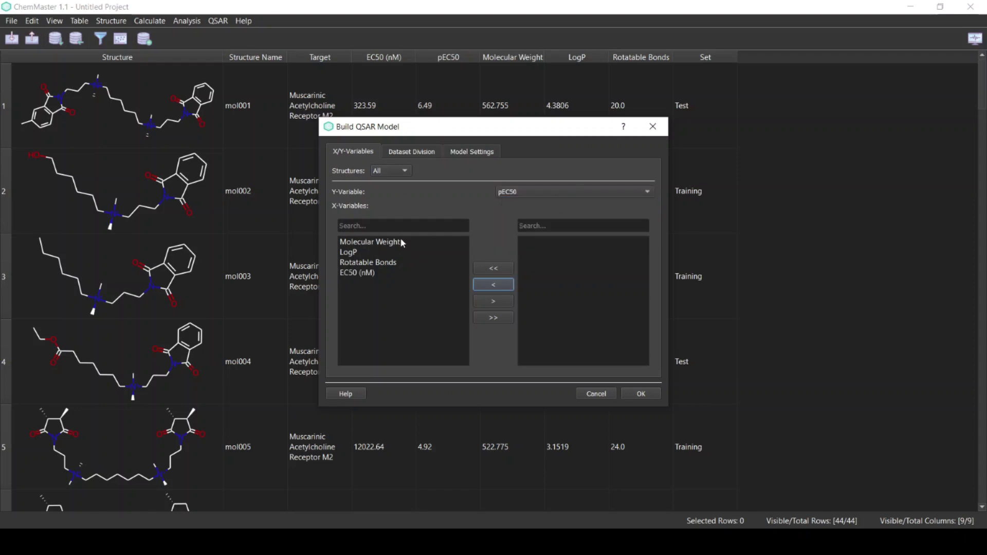
drag(401, 242, 410, 263)
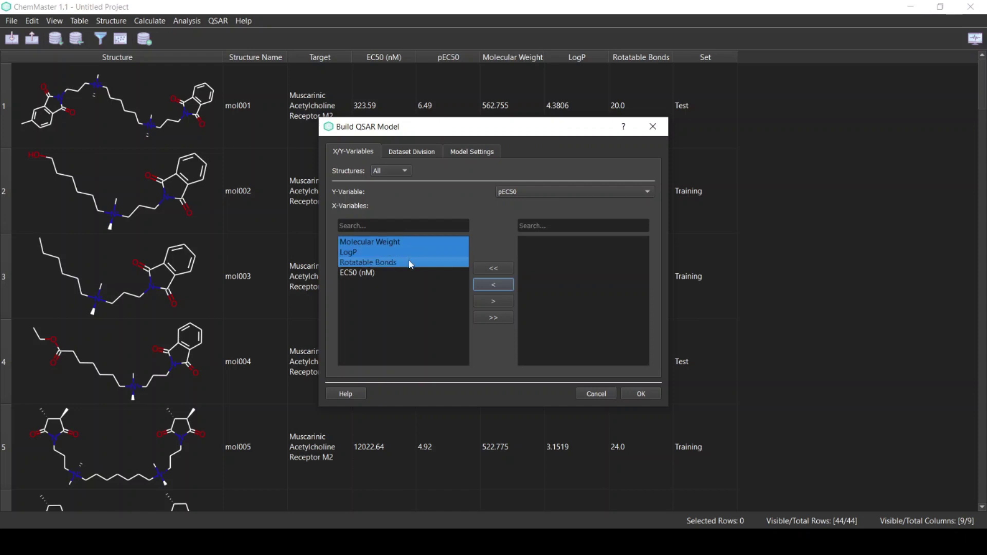
click(492, 301)
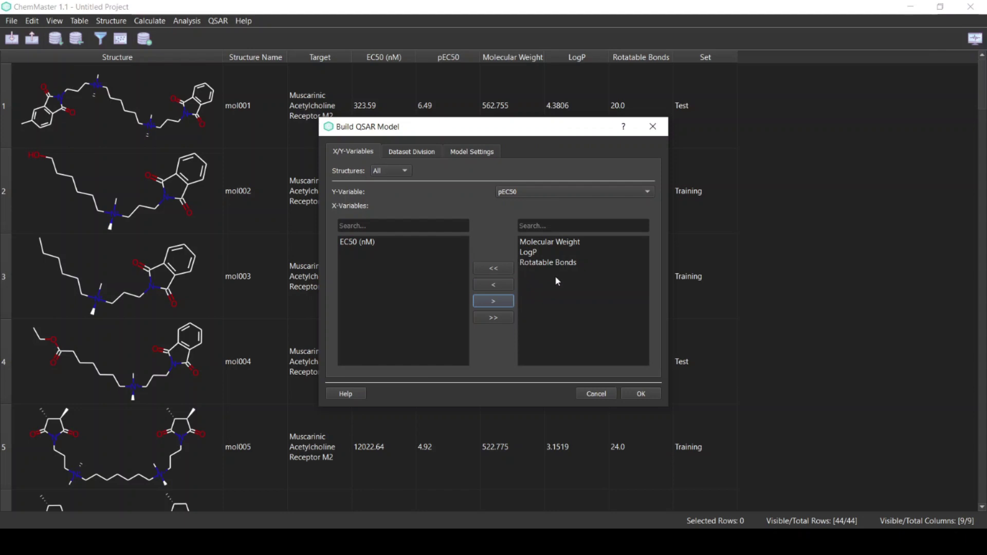
click(432, 153)
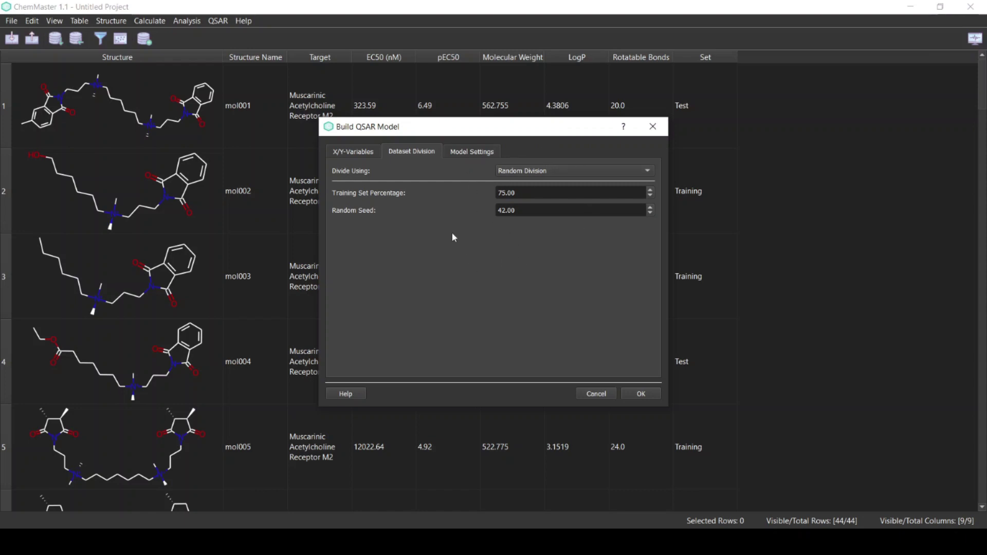
Divide the model data by the Set column, with Training and Test as the set labels.
click(526, 177)
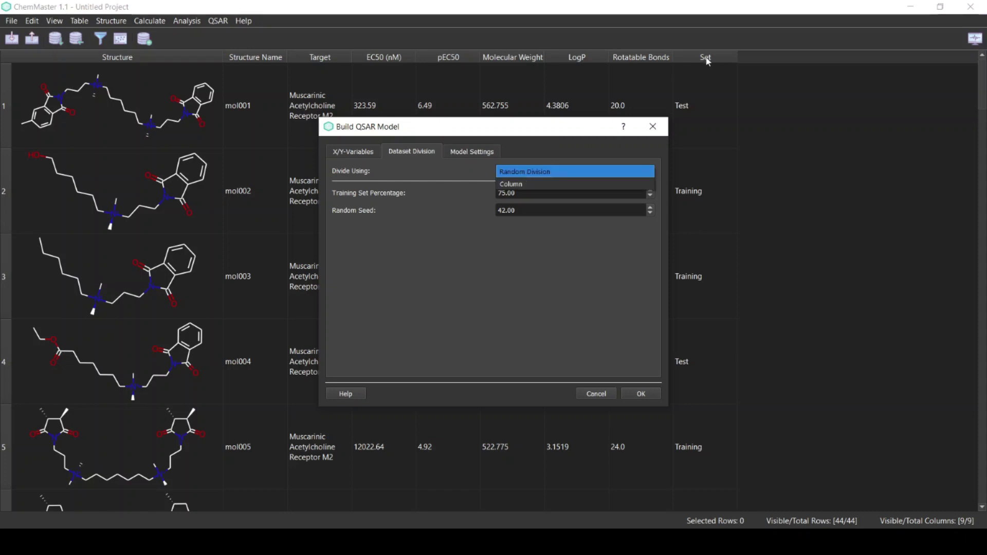
click(538, 184)
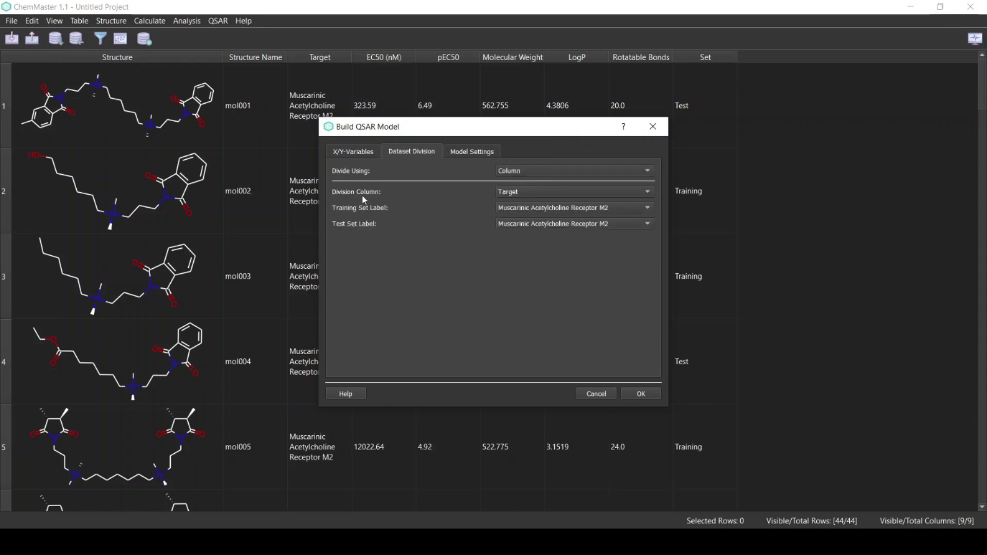
click(524, 193)
click(524, 204)
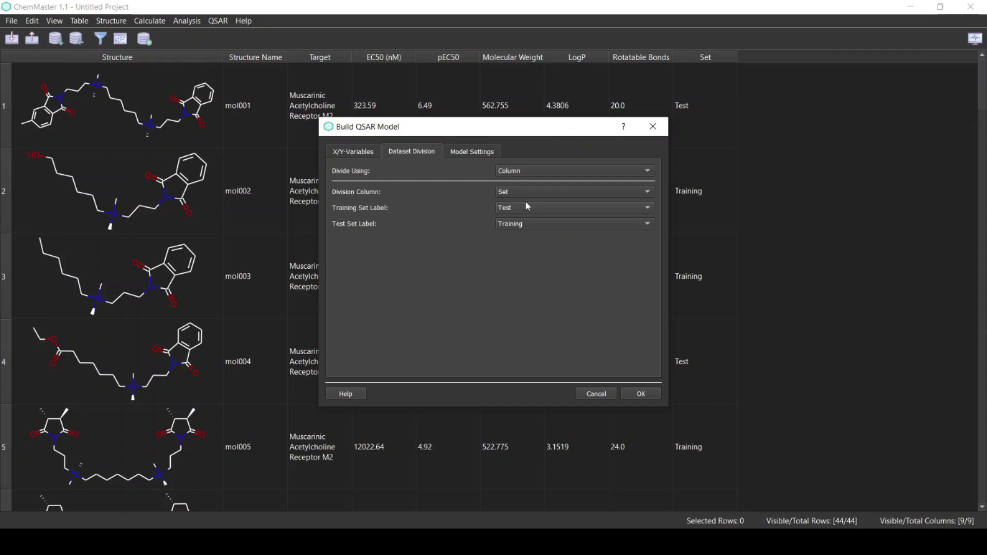
click(554, 202)
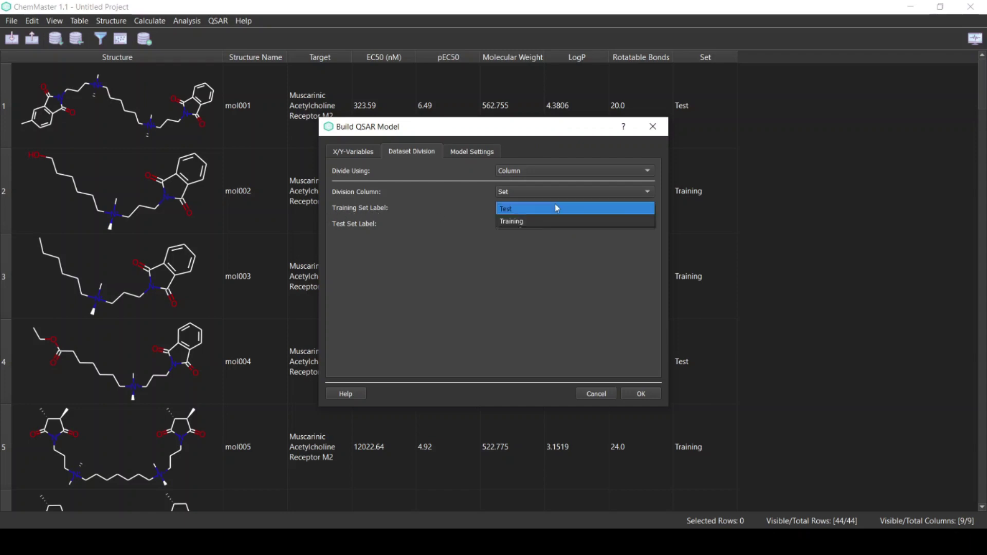
click(557, 219)
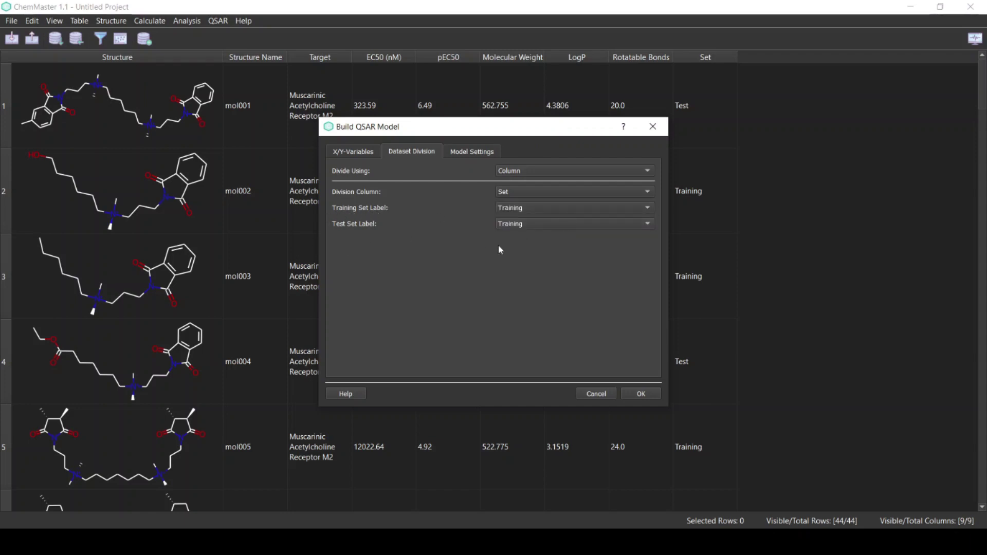
click(560, 230)
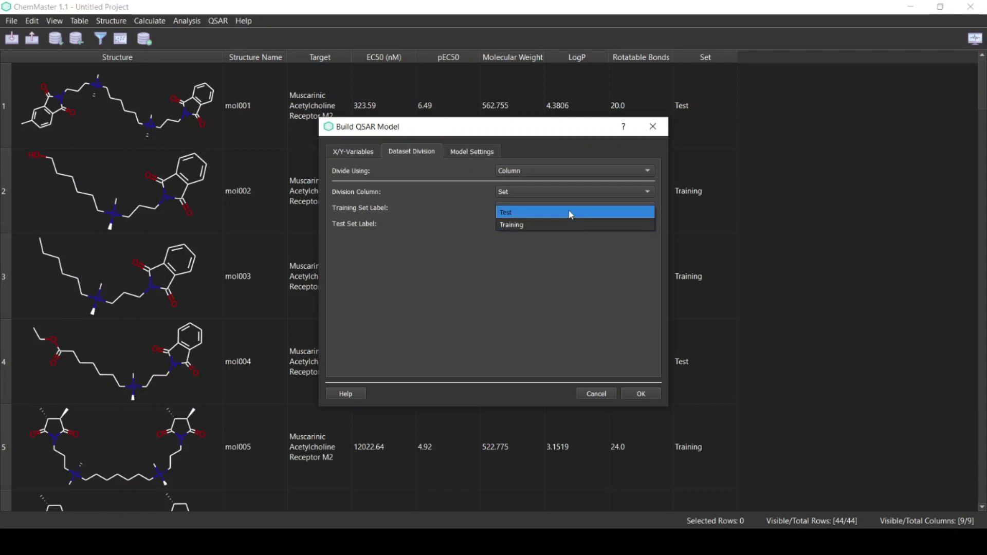
click(569, 212)
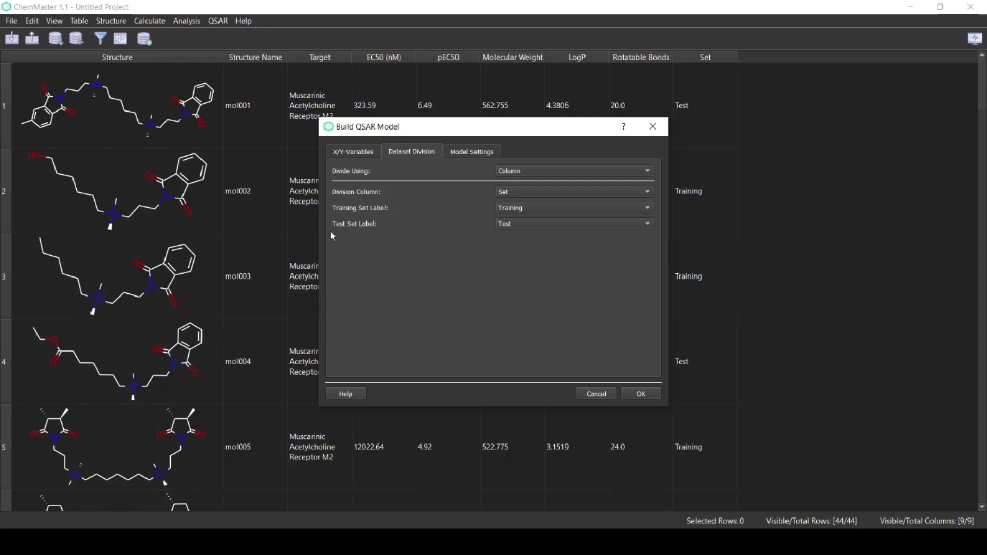
Build an MLR model with leave-one-out Q², yielding training R² 0.732 and test R² 0.632.
click(473, 152)
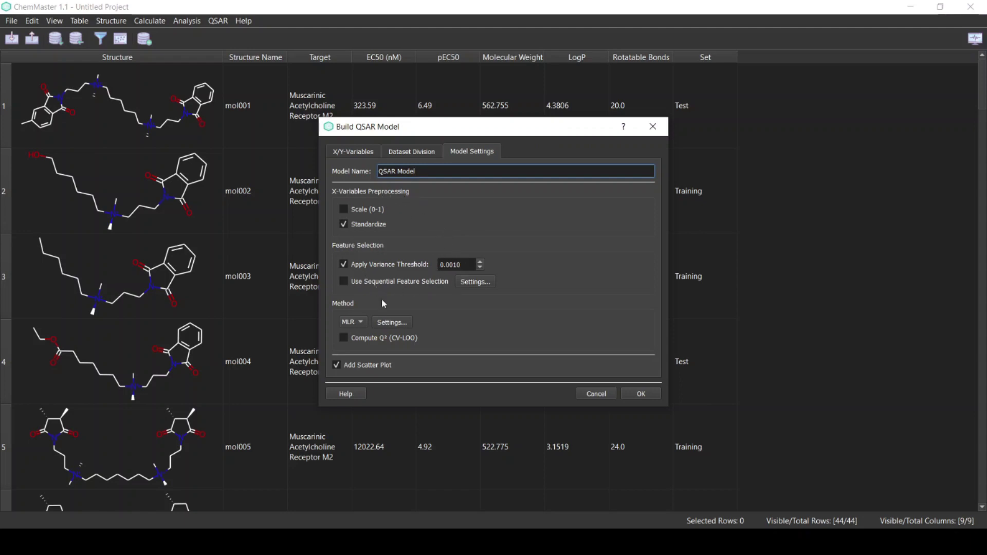
click(355, 323)
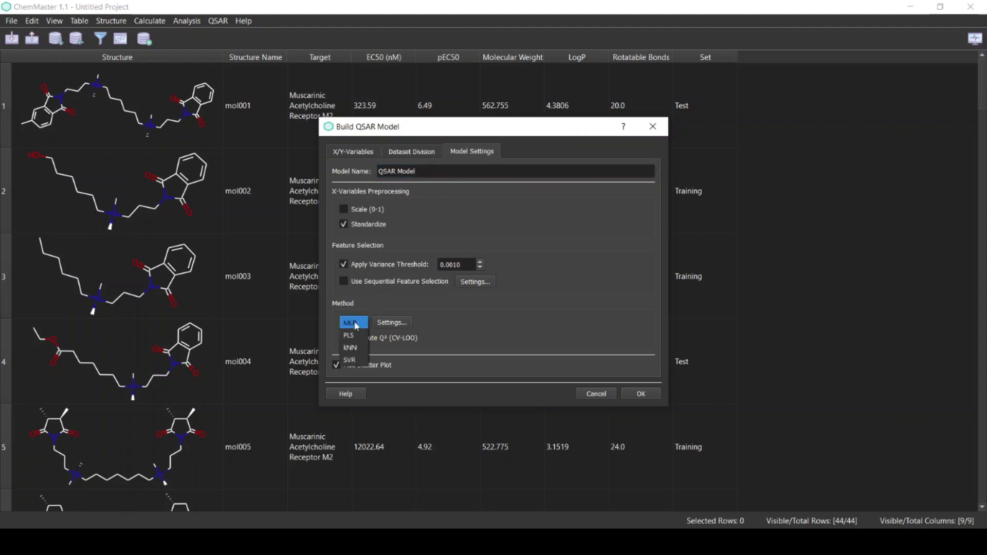
click(354, 323)
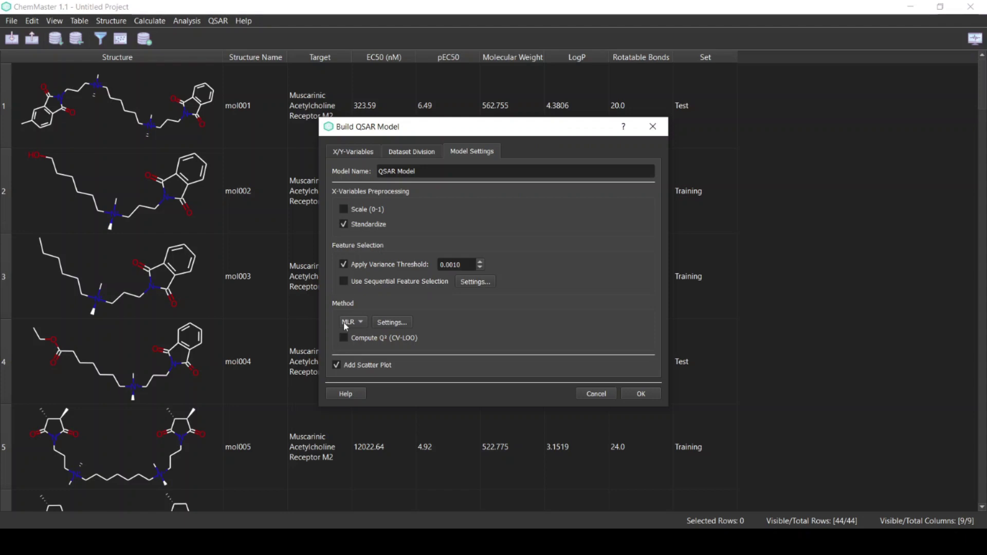
click(344, 338)
click(642, 392)
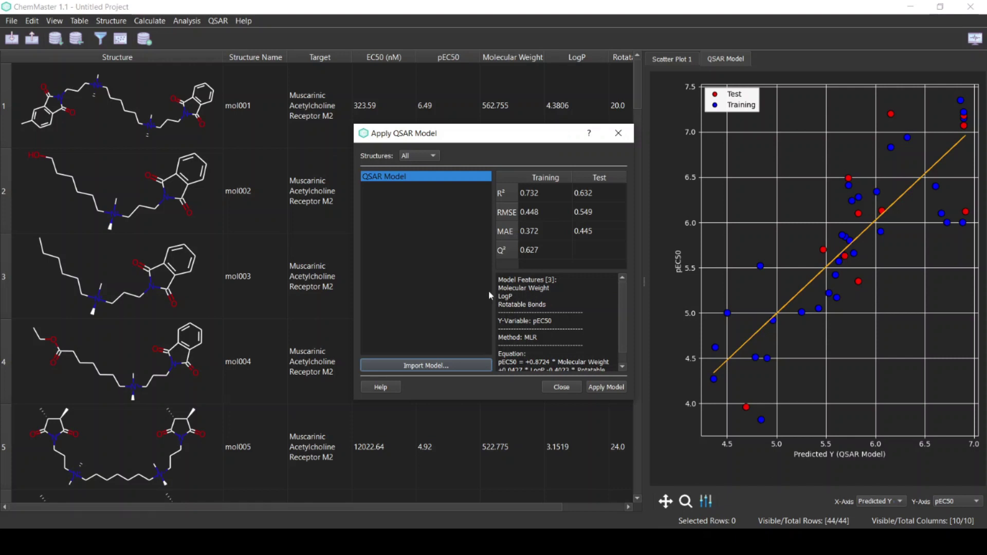
drag(622, 326, 623, 350)
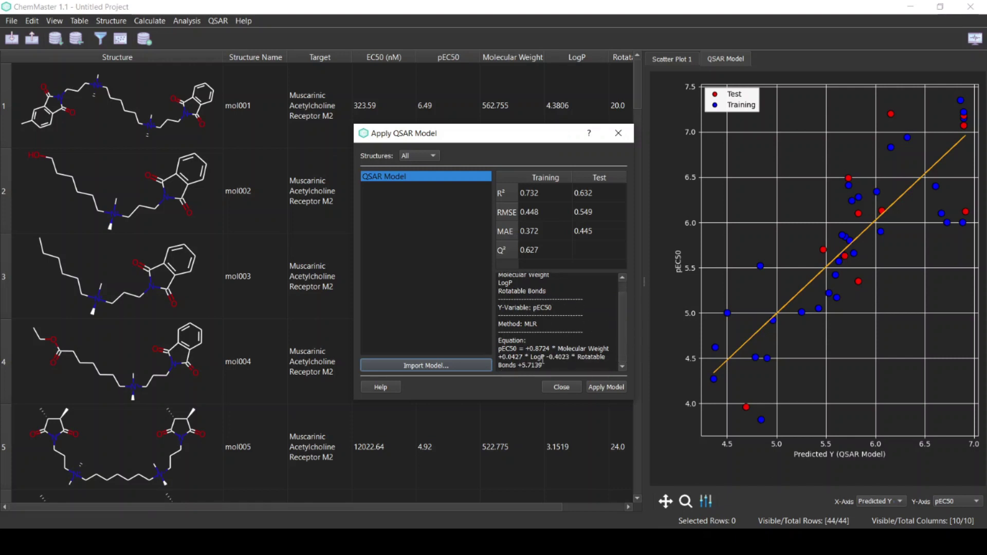
drag(543, 364, 495, 343)
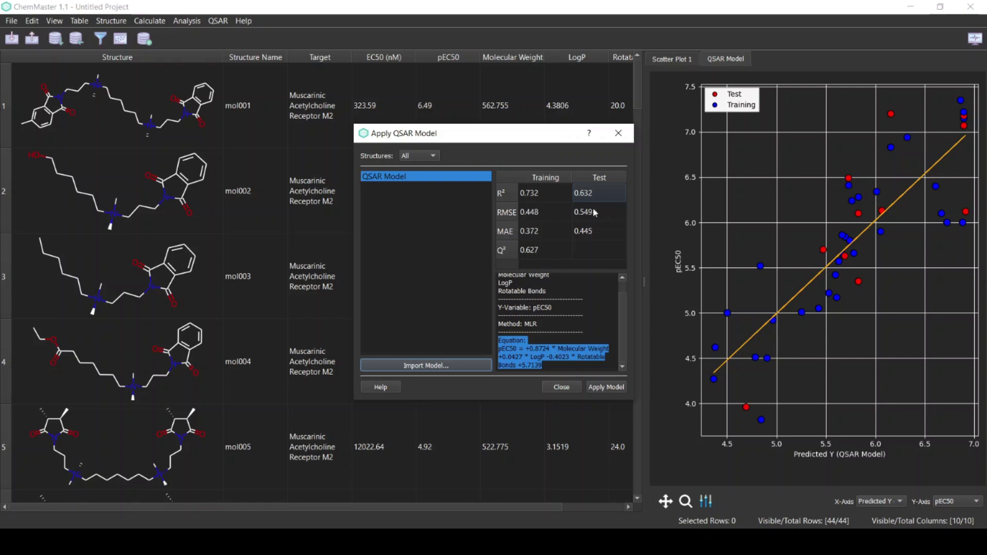
click(565, 369)
scroll(564, 368, up, 1)
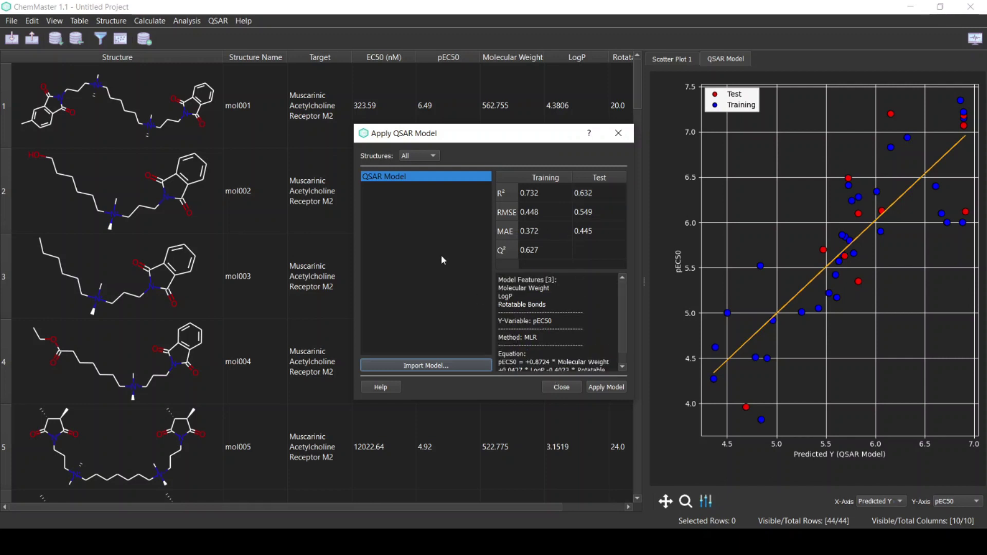
Export the QSAR Model as 'QSAR Model.qsmd' into the QSAR-Tutorial_1 folder.
right_click(399, 180)
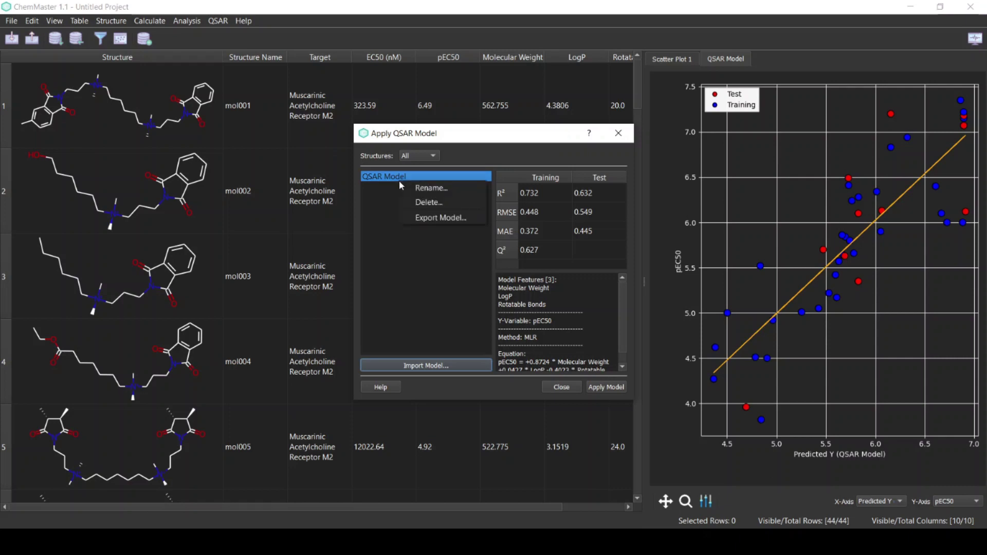
click(449, 218)
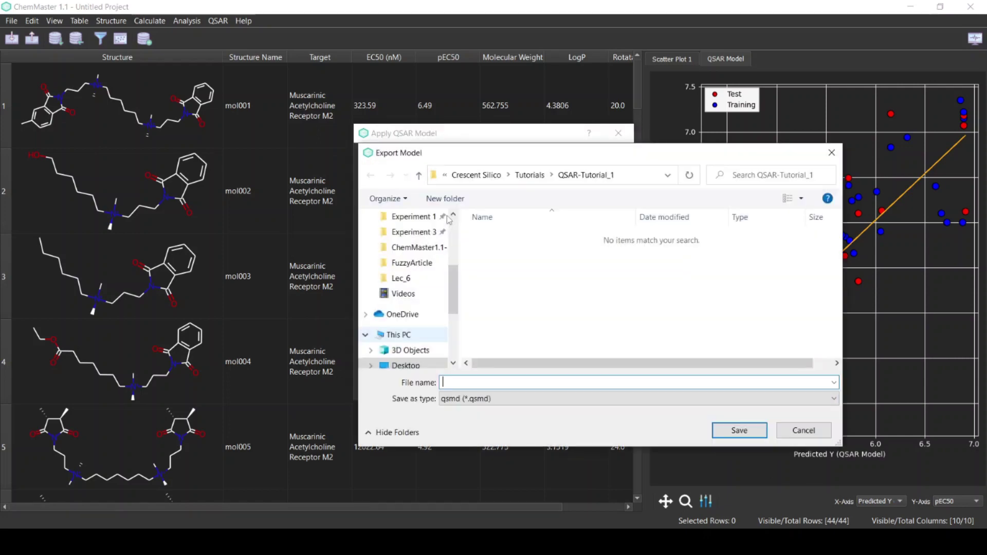
text(QSAR Model)
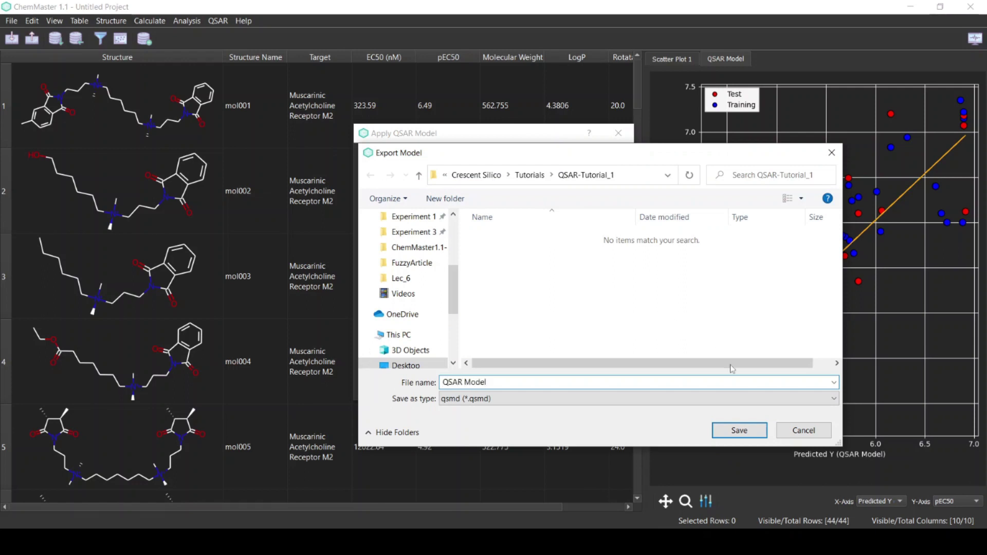
click(737, 435)
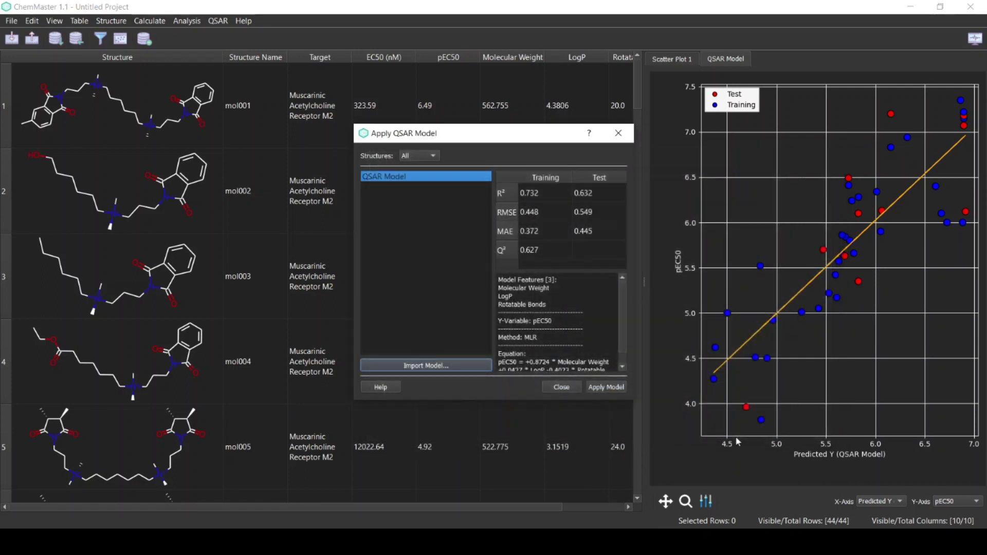